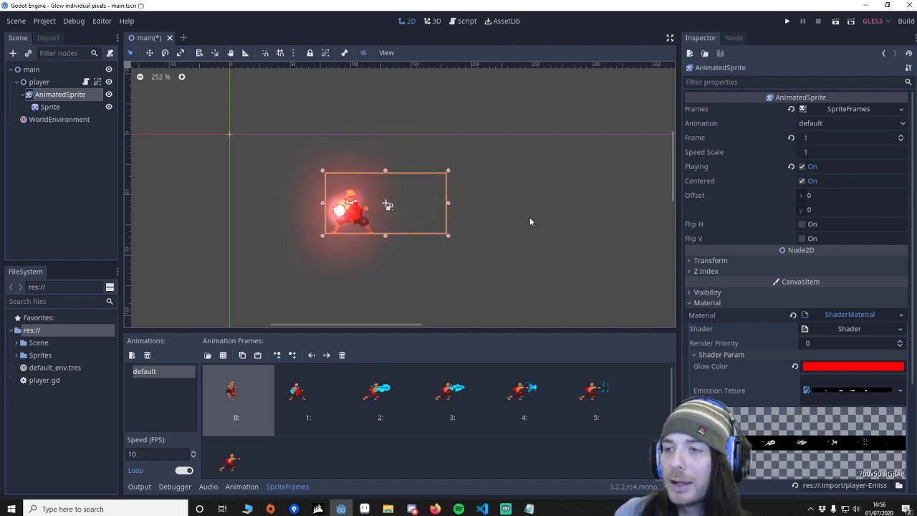
# Zoom the 2D view in and back out on the red-glowing fighter sprite
pyautogui.scroll(1, 362, 247)
pyautogui.scroll(-1, 409, 235)
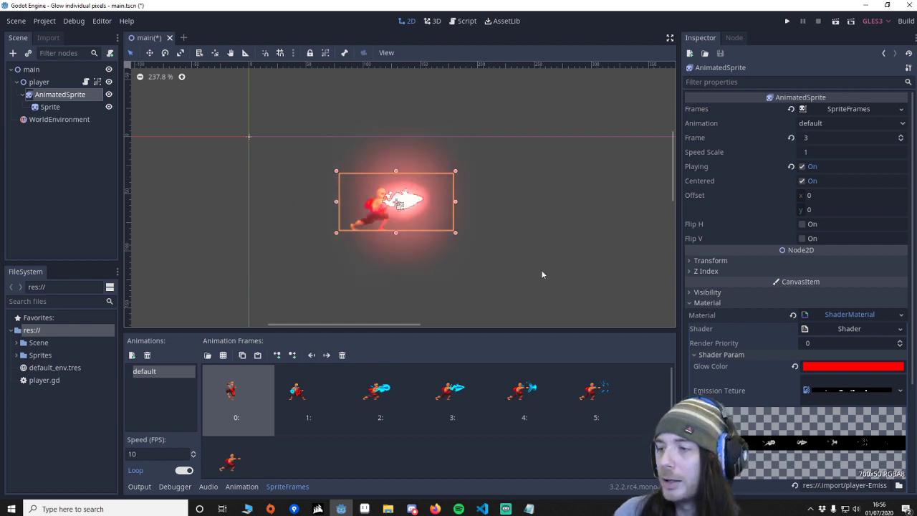
# Change the shader's Glow Color from red to purple 9700ff
pyautogui.click(853, 366)
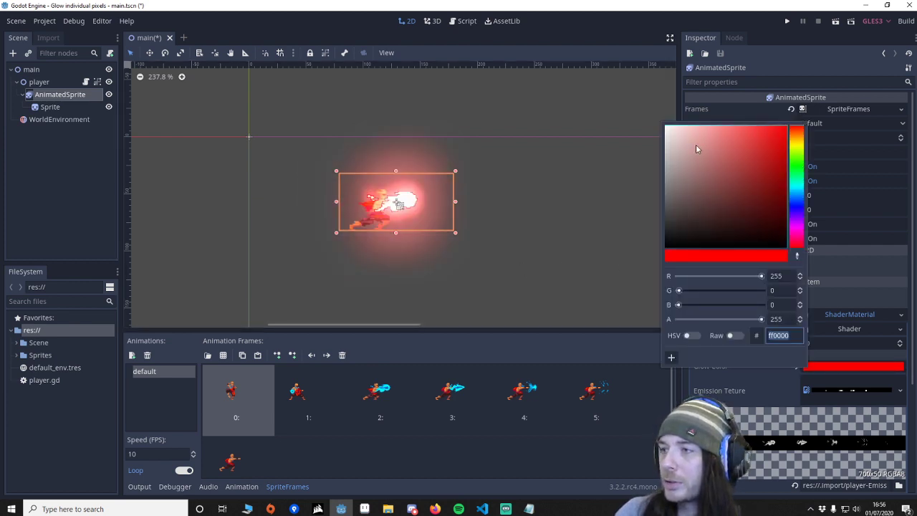
pyautogui.click(771, 165)
pyautogui.moveTo(773, 162); pyautogui.dragTo(797, 216)
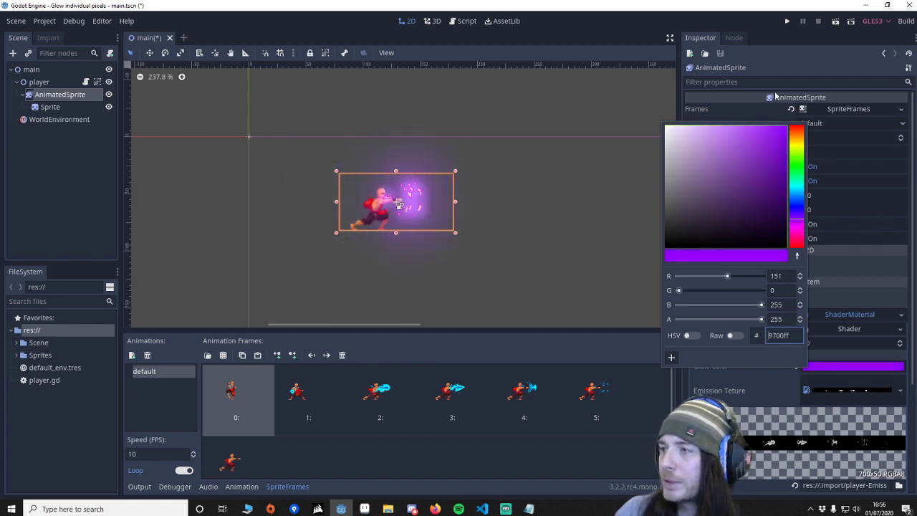
pyautogui.click(398, 338)
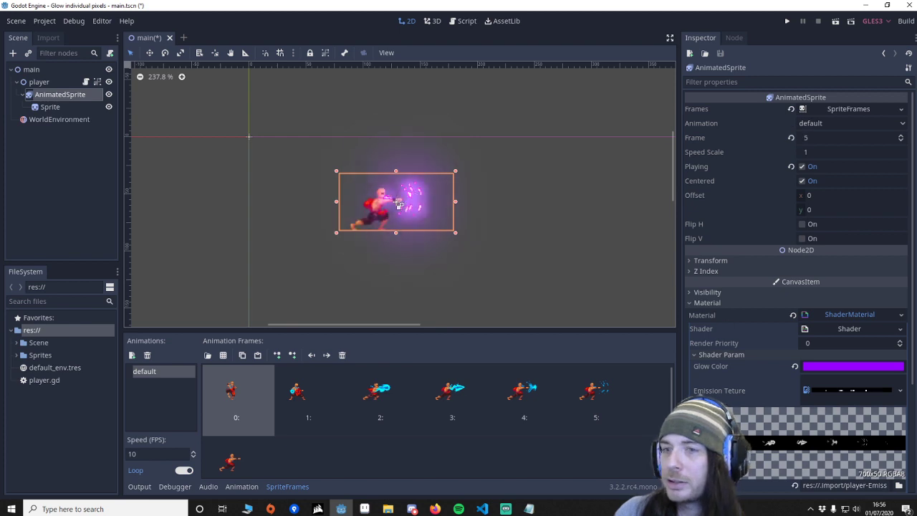
# Open the material's emission-mask shader code and resize the bottom panel to read it
pyautogui.click(847, 328)
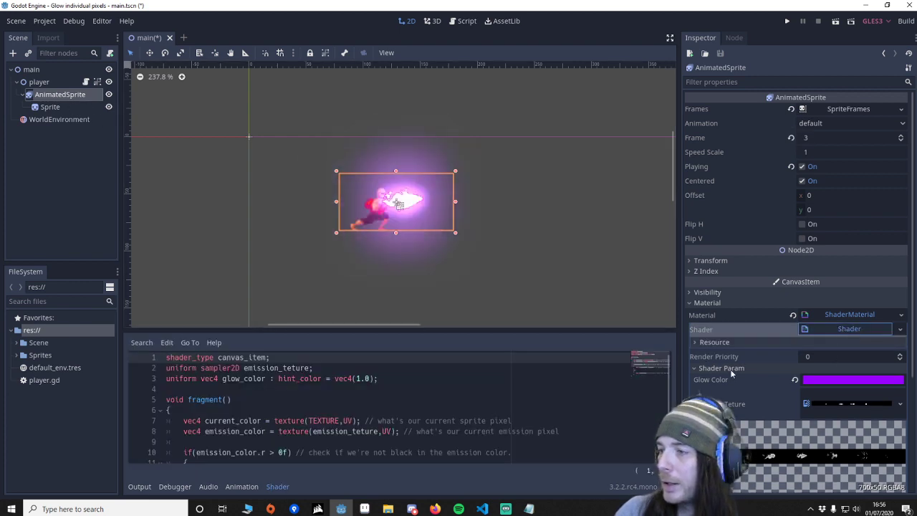
pyautogui.moveTo(421, 331); pyautogui.dragTo(422, 279)
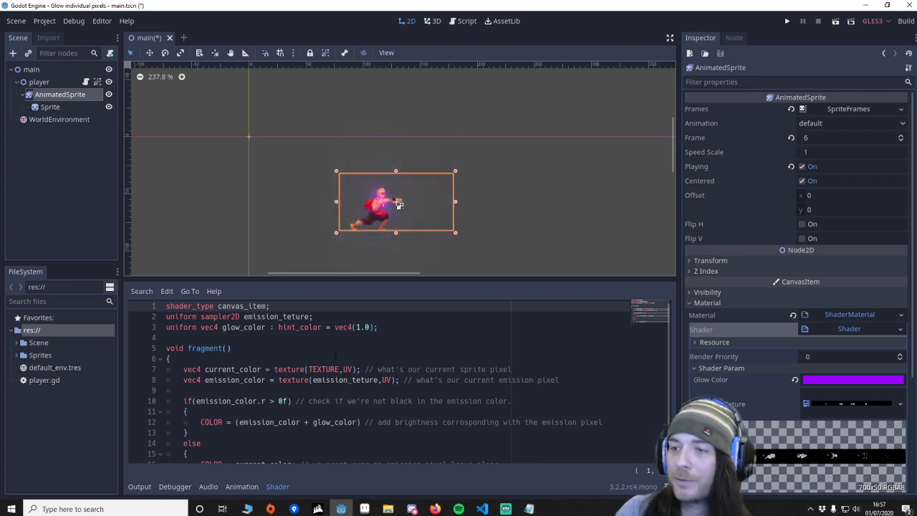
pyautogui.scroll(-1, 574, 358)
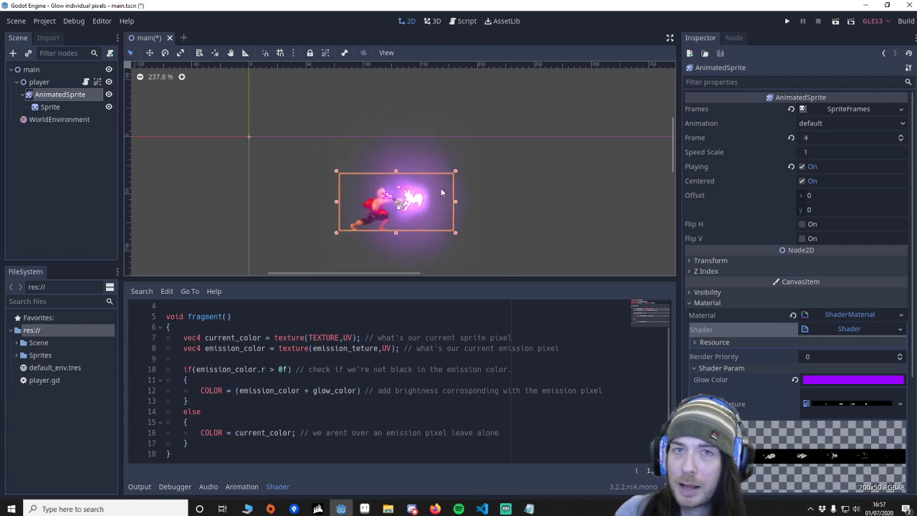
pyautogui.moveTo(568, 279); pyautogui.dragTo(568, 331)
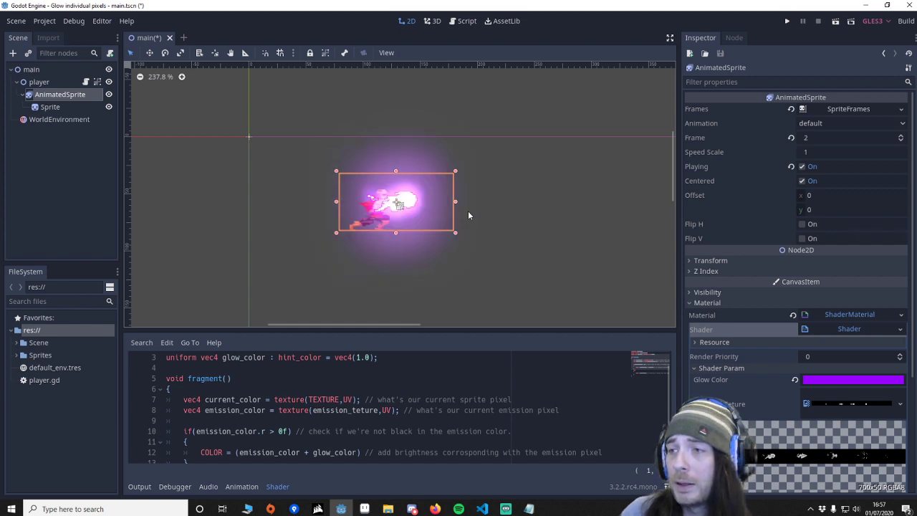
# Switch the project renderer from GLES3 to GLES2 and save and restart the editor
pyautogui.click(880, 22)
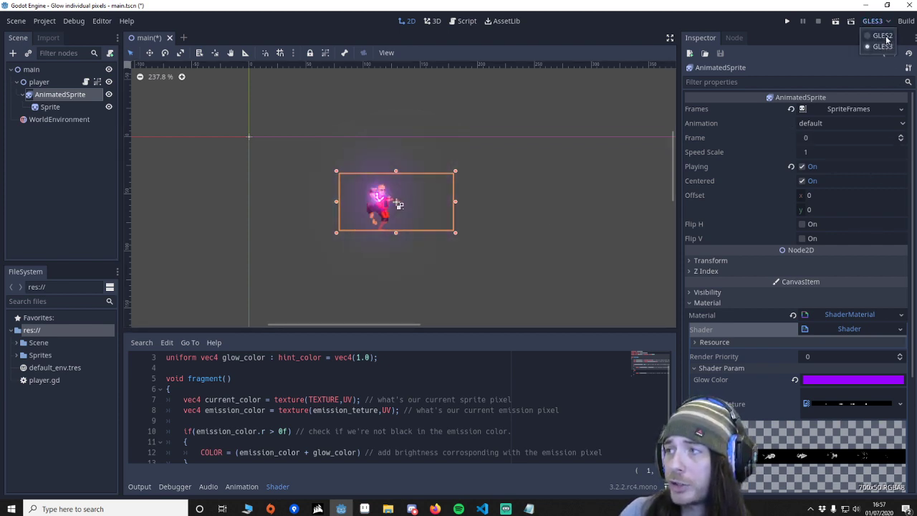
pyautogui.click(883, 35)
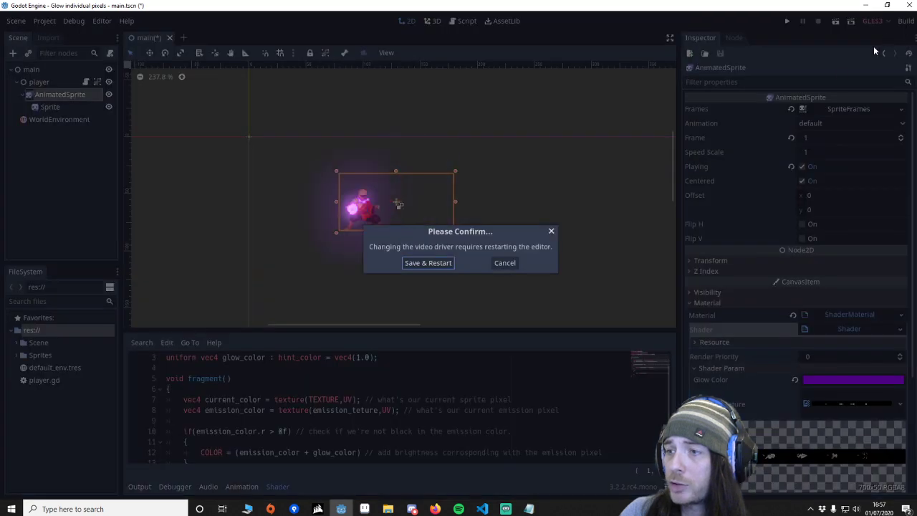
pyautogui.click(427, 263)
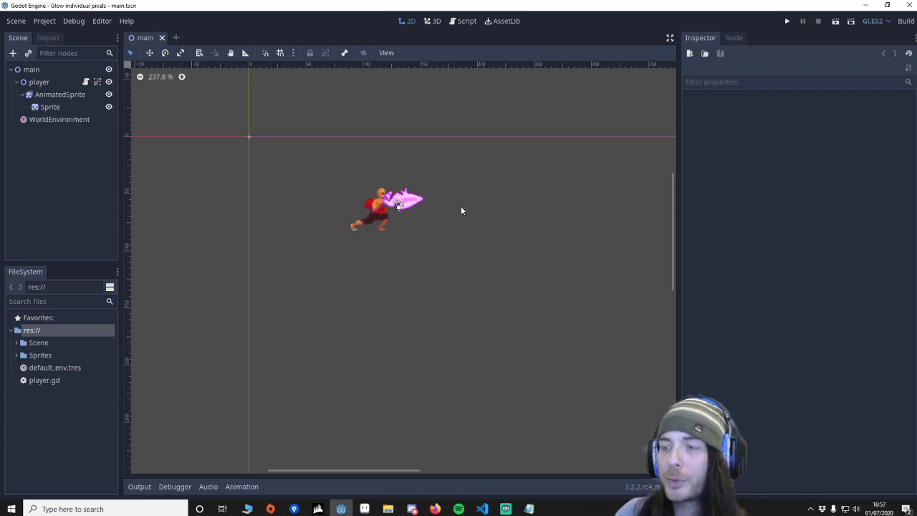
# Set the WorldEnvironment glow HDR threshold to 0.6 and fine-tune the glow strength
pyautogui.click(48, 124)
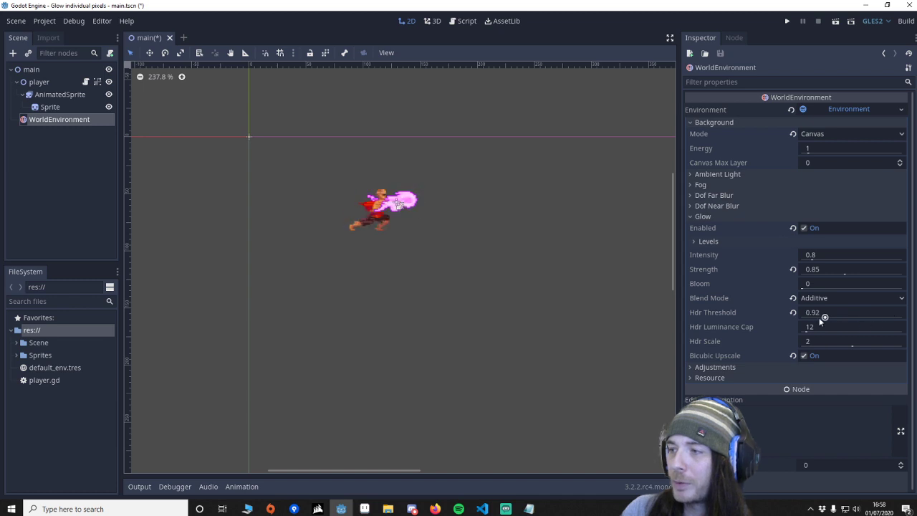
pyautogui.moveTo(822, 321)
pyautogui.mouseDown()
pyautogui.moveTo(787, 320)
pyautogui.moveTo(815, 316)
pyautogui.mouseUp()
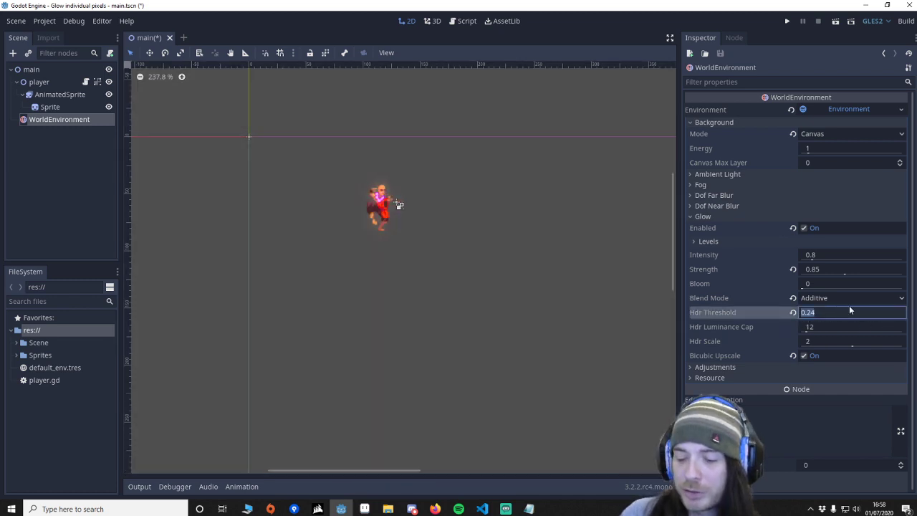
pyautogui.write('0.6')
pyautogui.press('Return')
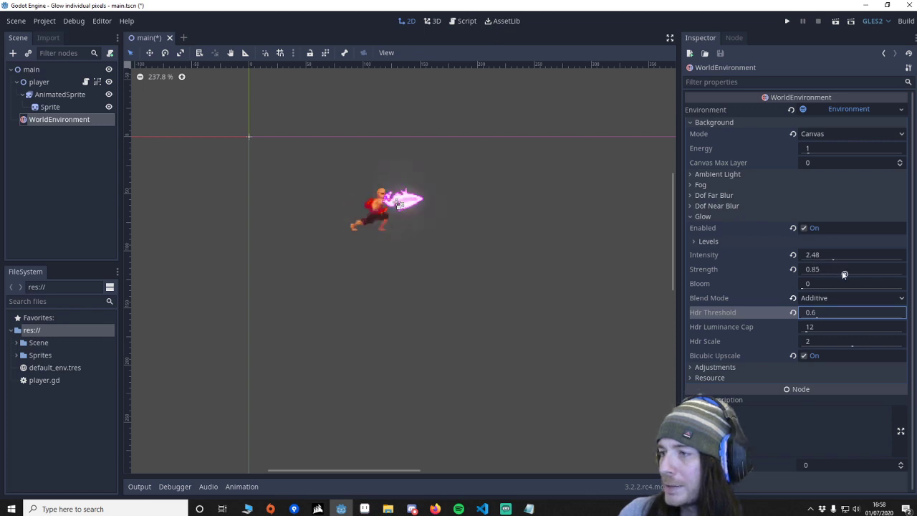
pyautogui.moveTo(855, 274)
pyautogui.mouseDown()
pyautogui.moveTo(866, 272)
pyautogui.moveTo(843, 261)
pyautogui.mouseUp()
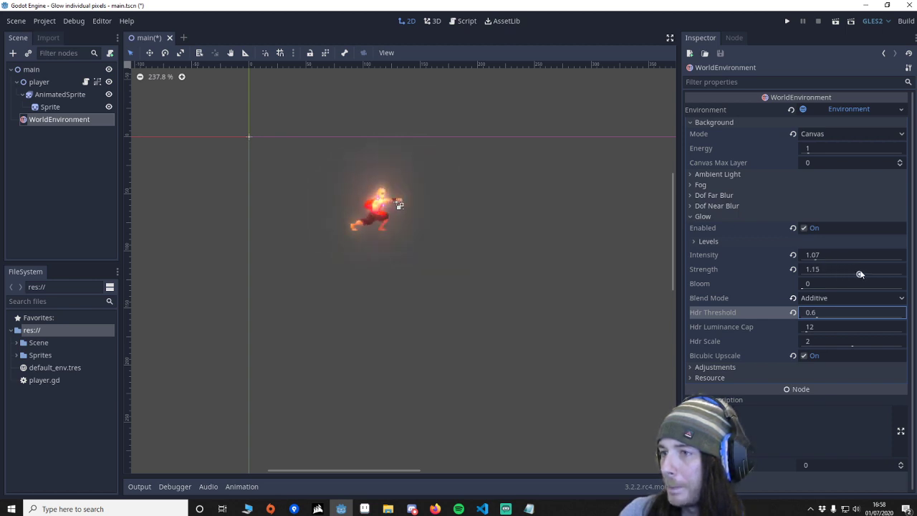
pyautogui.scroll(1, 402, 241)
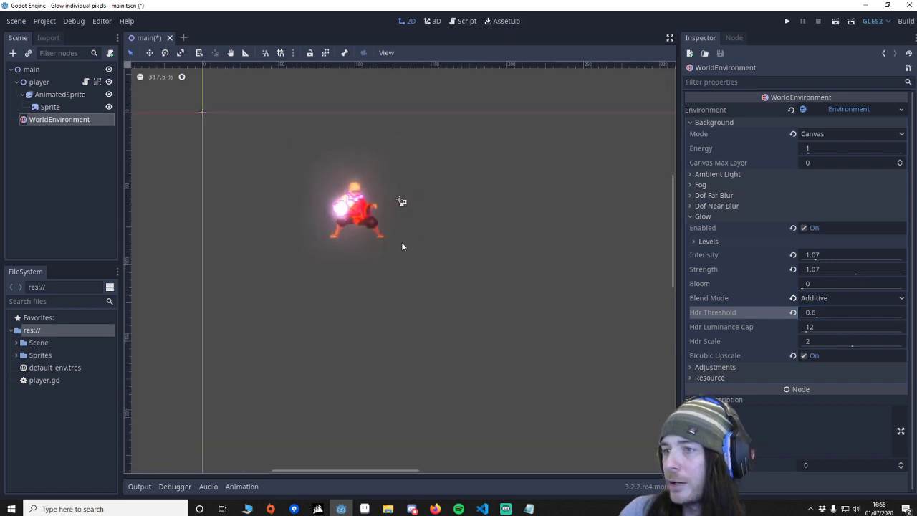
pyautogui.scroll(7, 318, 220)
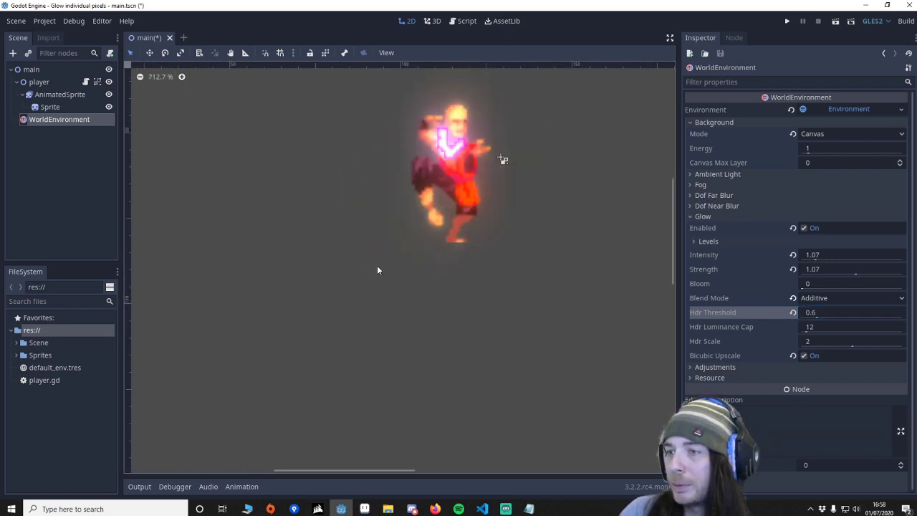
pyautogui.scroll(-5, 461, 308)
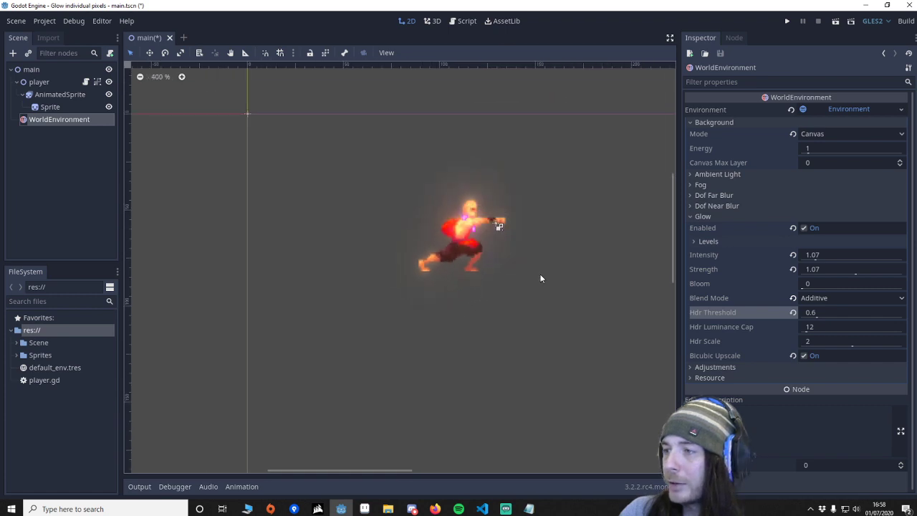
pyautogui.scroll(-1, 486, 283)
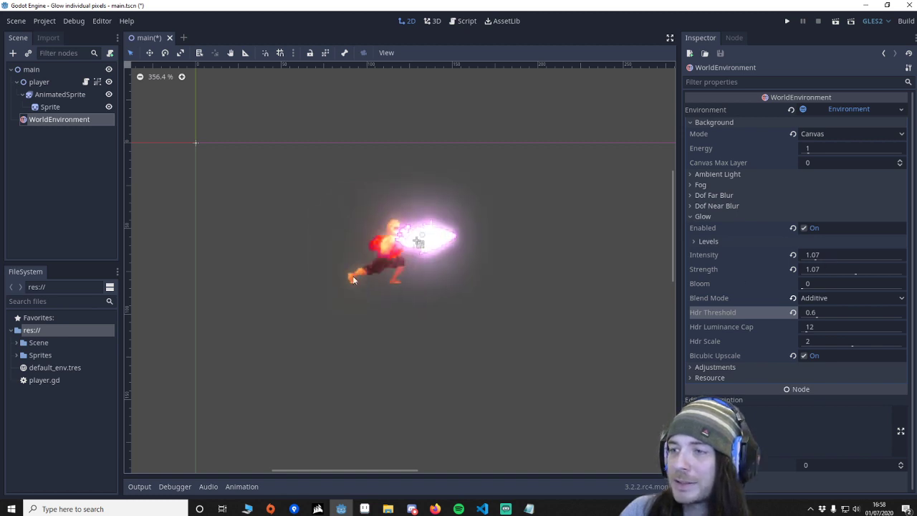
pyautogui.scroll(-1, 352, 282)
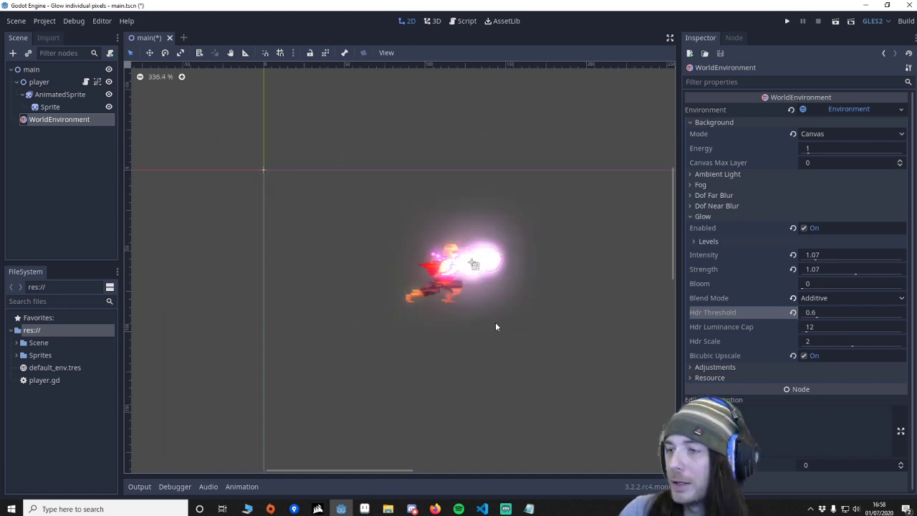
pyautogui.hscroll(2, 482, 303)
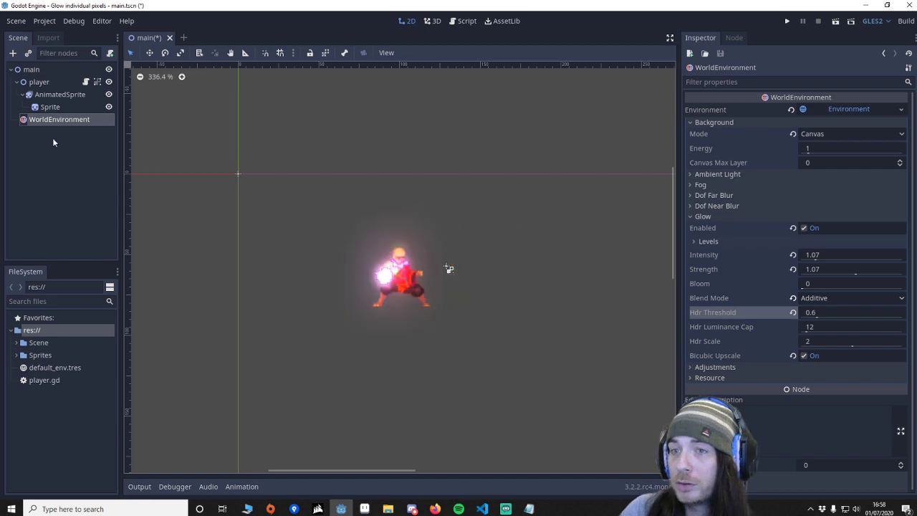
# Change the AnimatedSprite shader's Glow Color from purple to yellow ffe016, then reselect WorldEnvironment
pyautogui.click(51, 107)
pyautogui.click(60, 95)
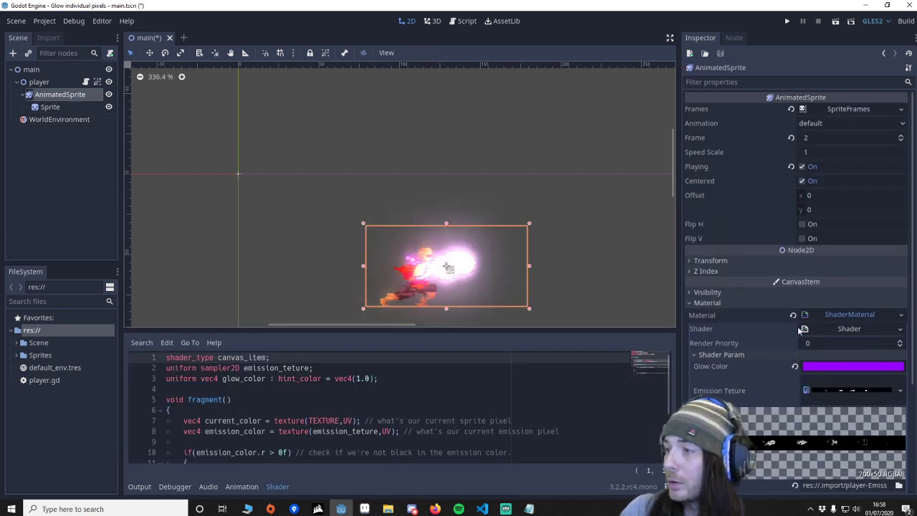
pyautogui.click(841, 368)
pyautogui.moveTo(797, 129)
pyautogui.mouseDown()
pyautogui.moveTo(807, 184)
pyautogui.moveTo(799, 259)
pyautogui.moveTo(798, 102)
pyautogui.moveTo(792, 166)
pyautogui.moveTo(796, 143)
pyautogui.mouseUp()
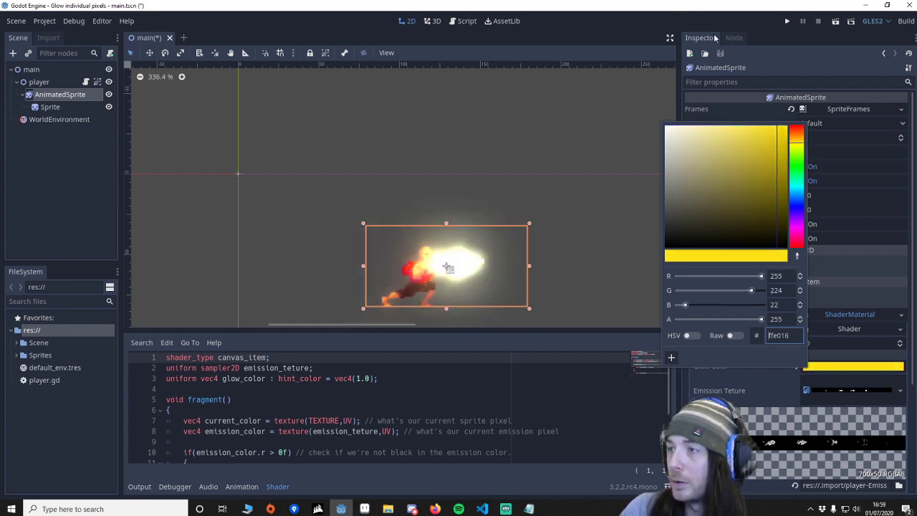
pyautogui.click(58, 119)
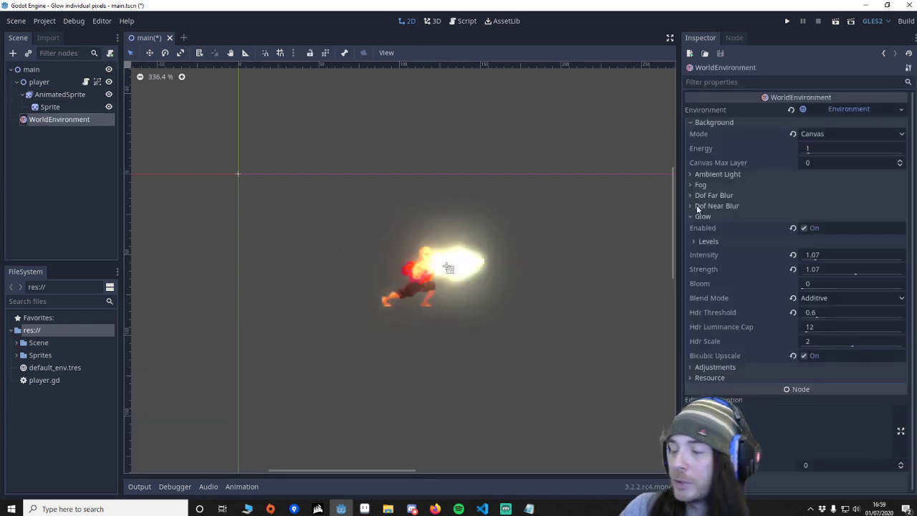
pyautogui.scroll(4, 487, 315)
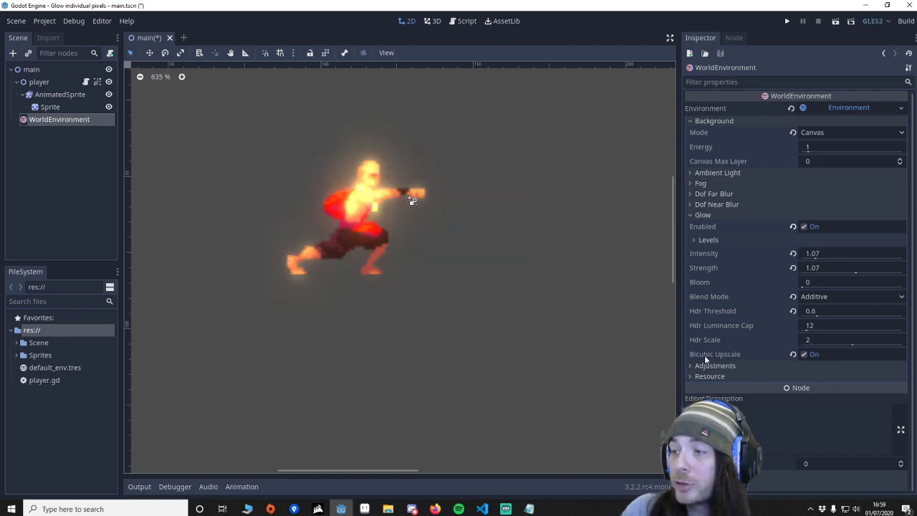
# Toggle the glow's Bicubic Upscale off and on to compare, leaving it on
pyautogui.click(806, 356)
pyautogui.click(806, 356)
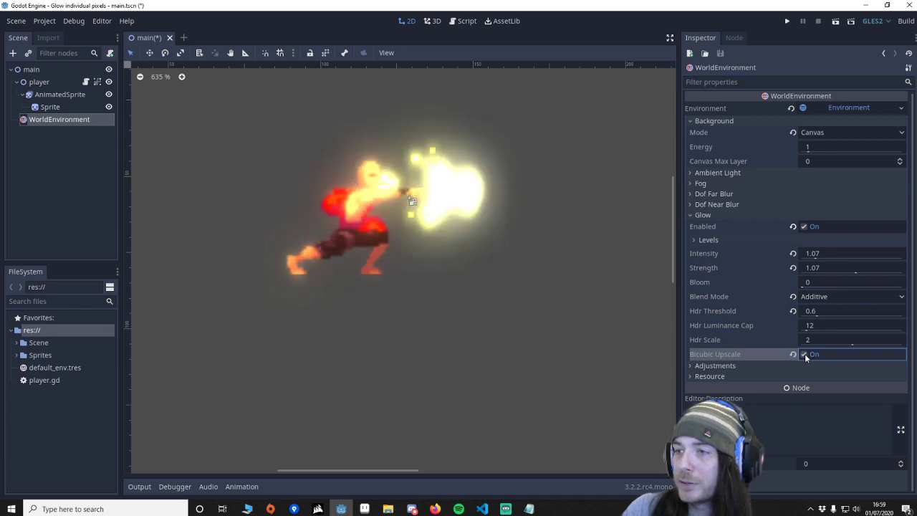
pyautogui.click(806, 356)
pyautogui.scroll(-4, 481, 303)
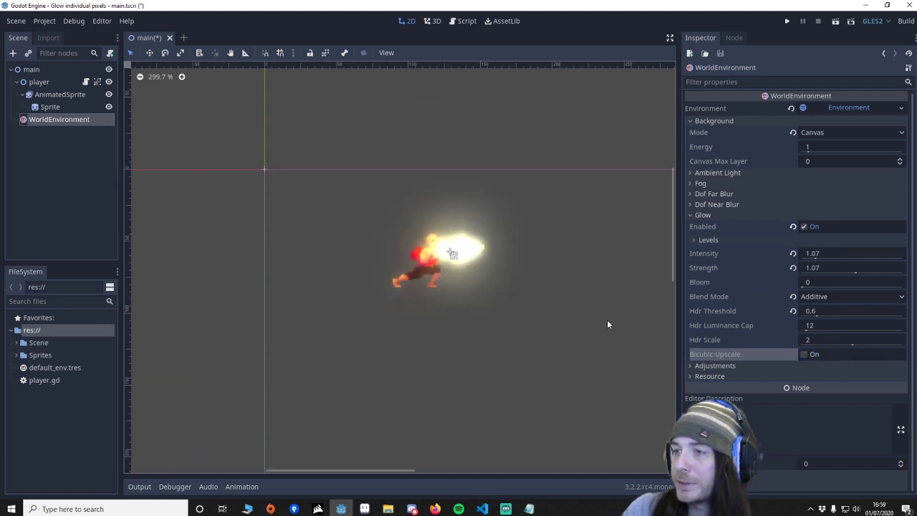
pyautogui.click(806, 356)
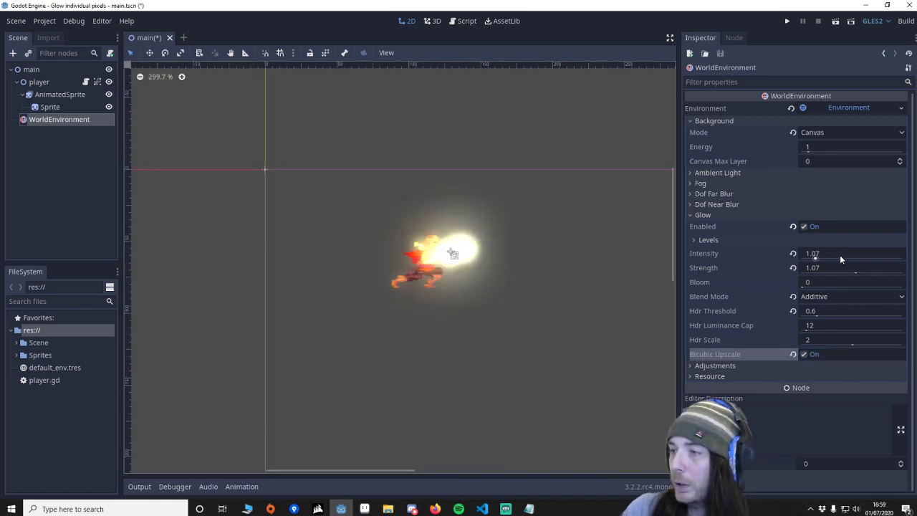
# Set glow strength to about 1.02 after trying 2, and test Bloom 0.05 before resetting to 0
pyautogui.moveTo(855, 274); pyautogui.dragTo(881, 268)
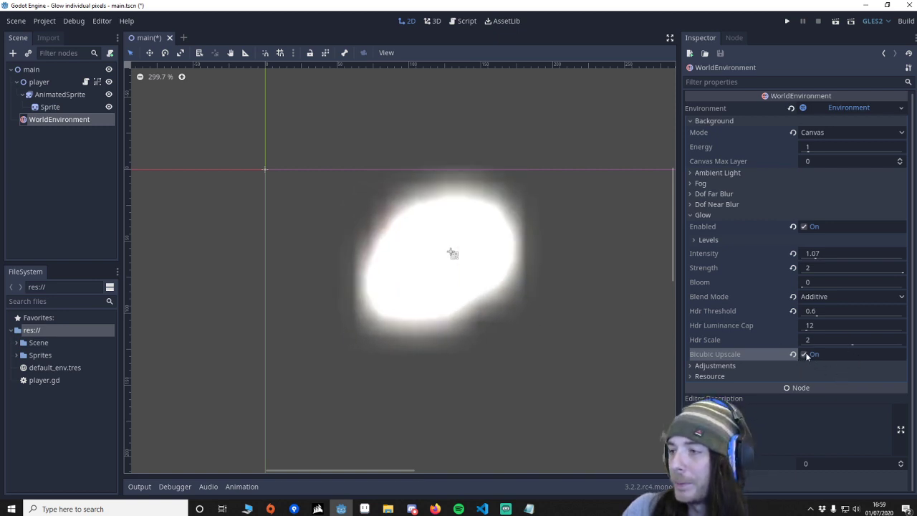
pyautogui.moveTo(901, 273); pyautogui.dragTo(847, 278)
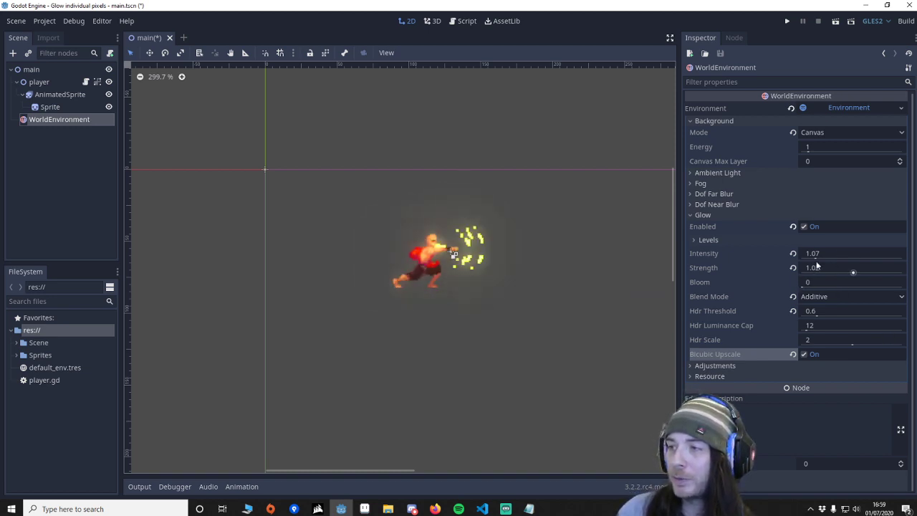
pyautogui.scroll(3, 540, 326)
pyautogui.scroll(-4, 523, 330)
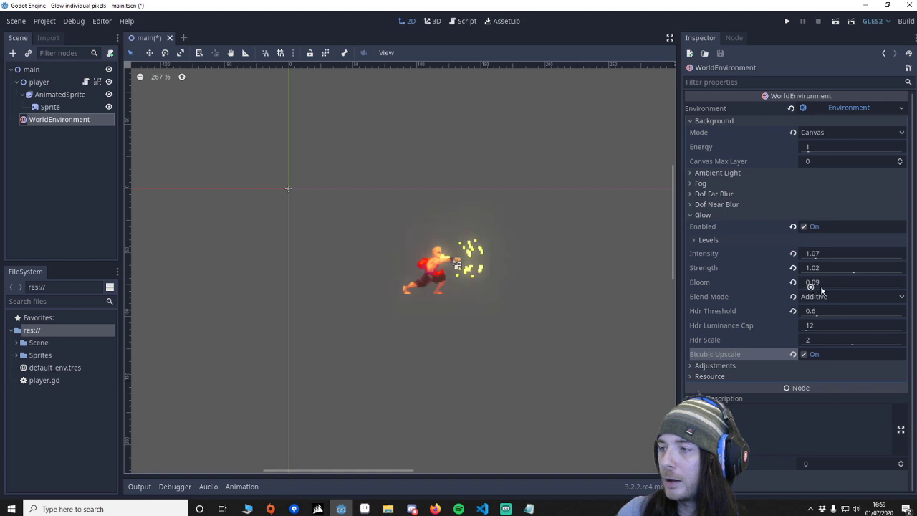
pyautogui.click(808, 286)
pyautogui.moveTo(810, 286); pyautogui.dragTo(799, 289)
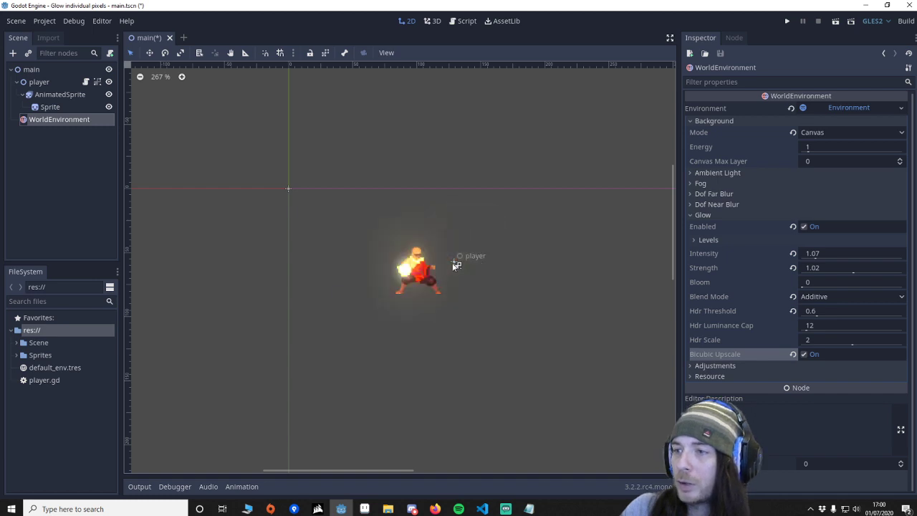
# Push the player's Self Modulate raw red value far above 1 to overbrighten the fighter
pyautogui.click(456, 265)
pyautogui.click(853, 253)
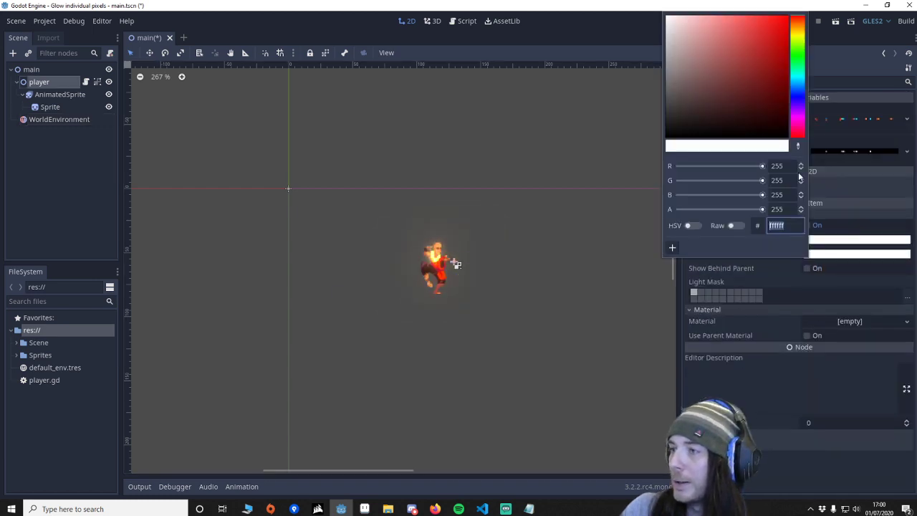
pyautogui.click(735, 226)
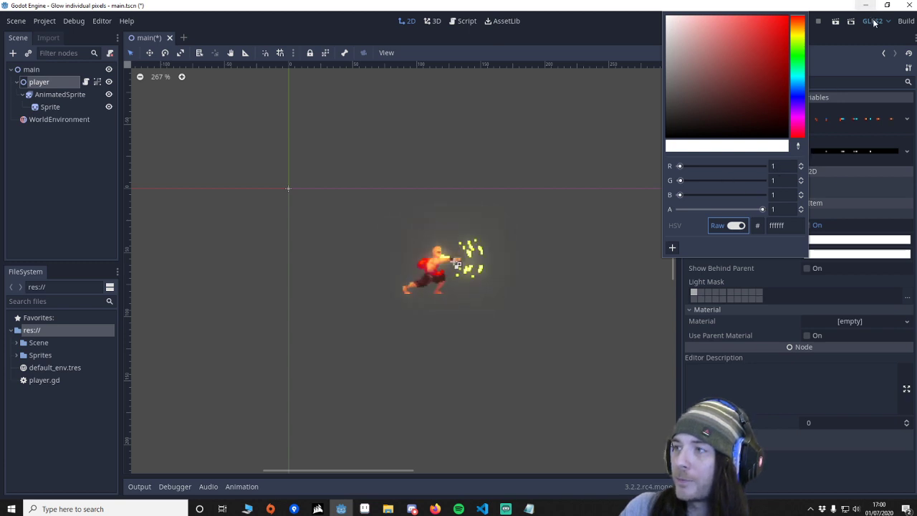
pyautogui.moveTo(680, 166)
pyautogui.mouseDown()
pyautogui.moveTo(704, 166)
pyautogui.moveTo(695, 165)
pyautogui.mouseUp()
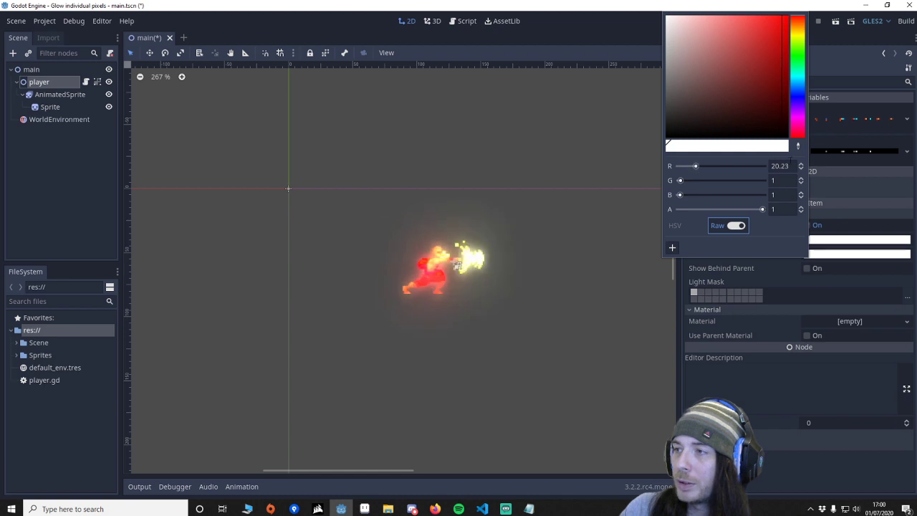
pyautogui.click(784, 166)
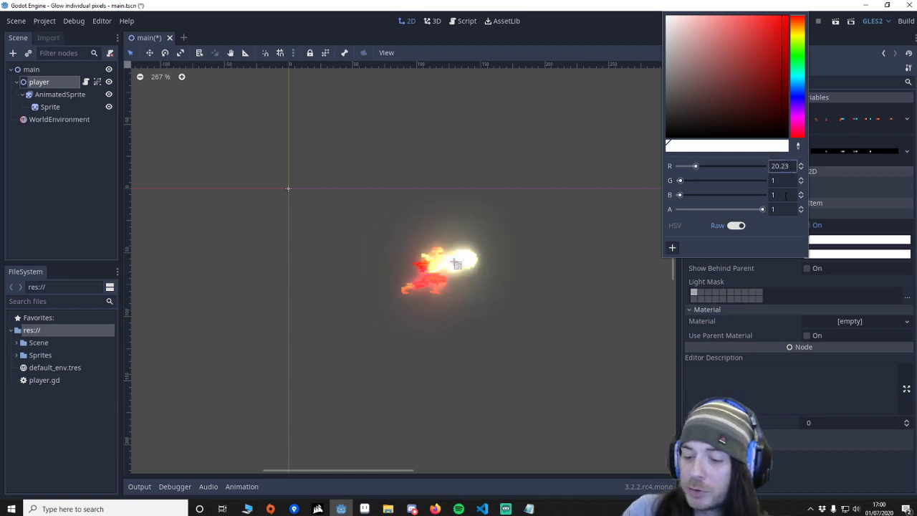
# Return the Self Modulate red value to 1, leaving plain white
pyautogui.write('3')
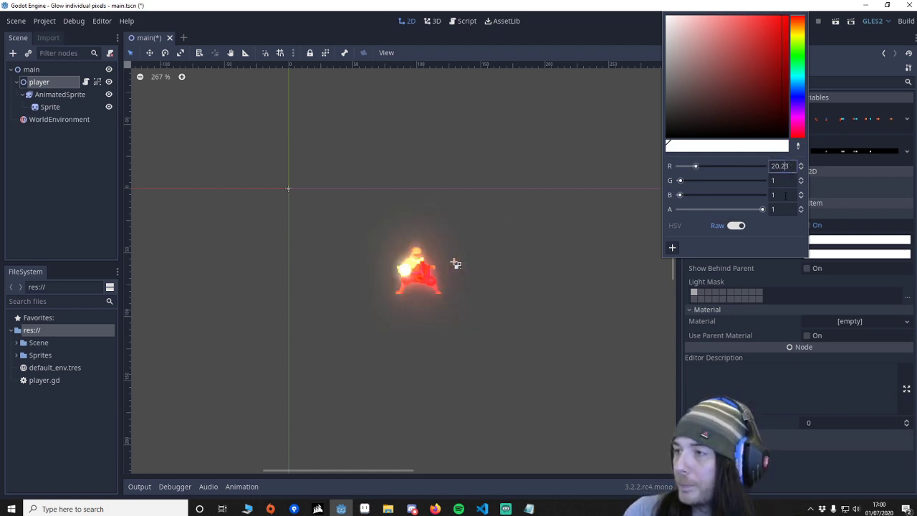
pyautogui.press('BackSpace')
pyautogui.write('1')
pyautogui.press('Return')
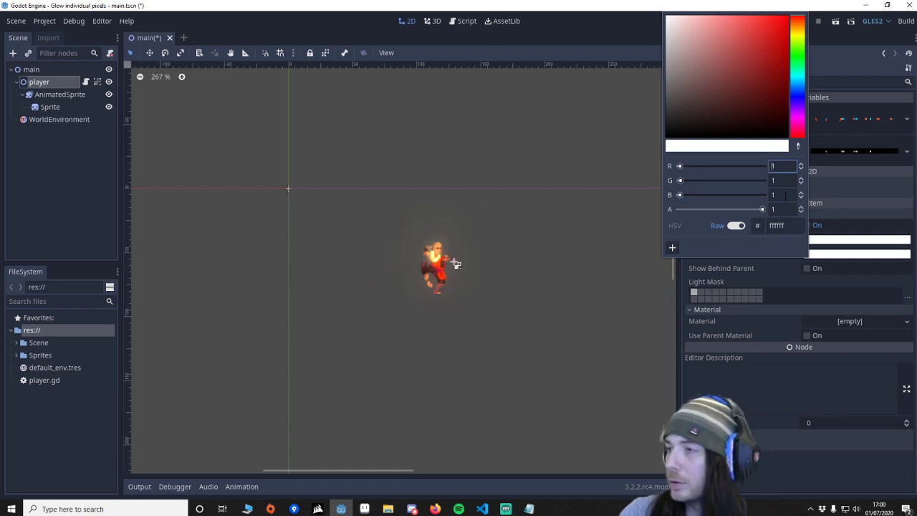
pyautogui.click(786, 470)
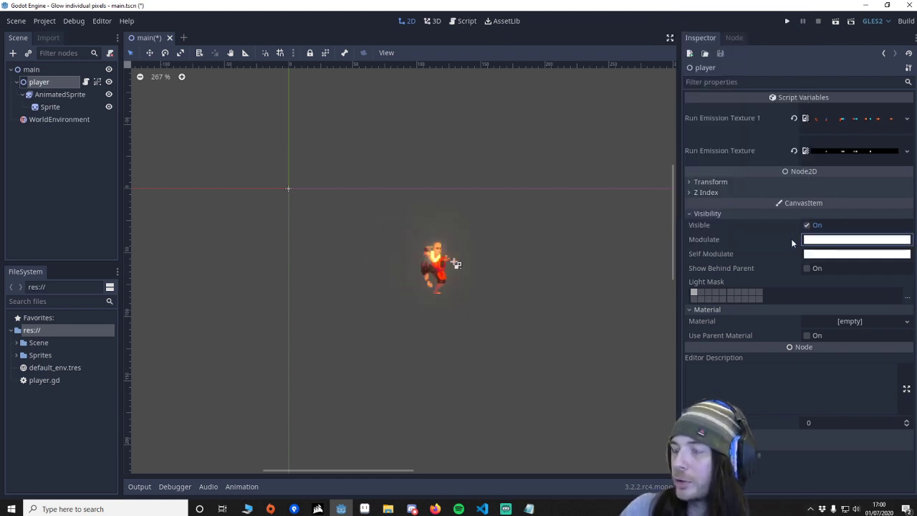